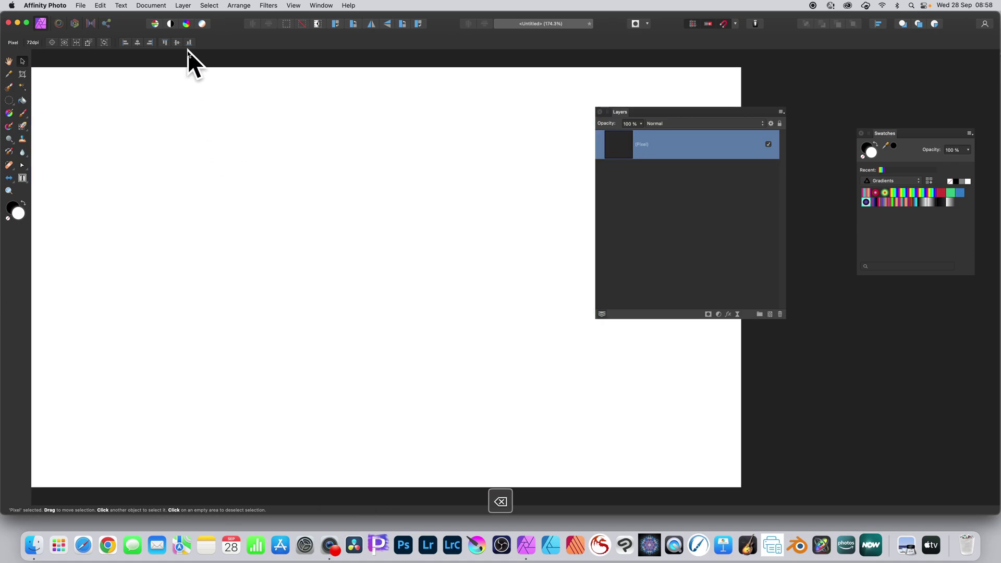
- Add a new empty pixel layer above the original one from the Layer menu
click(183, 5)
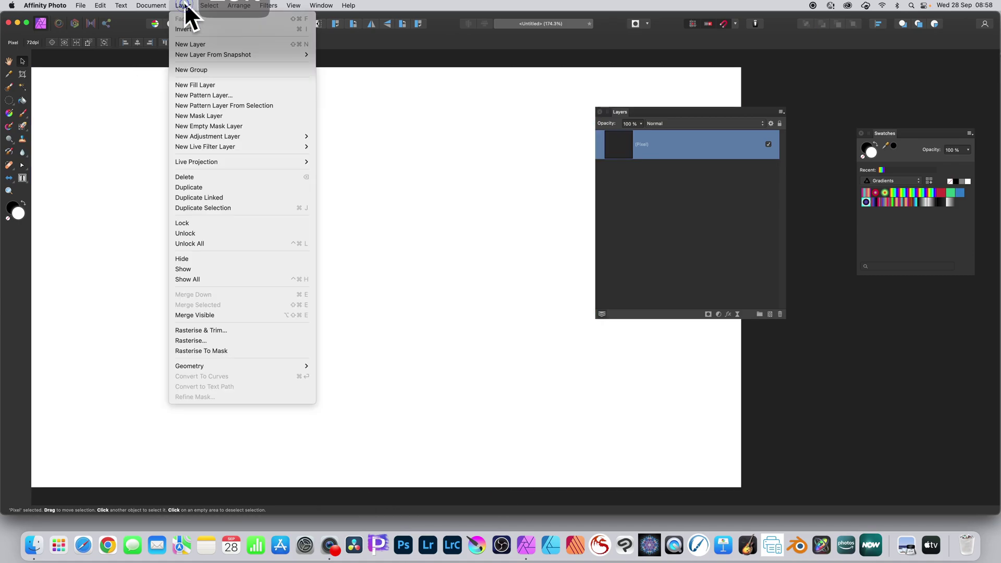
click(211, 45)
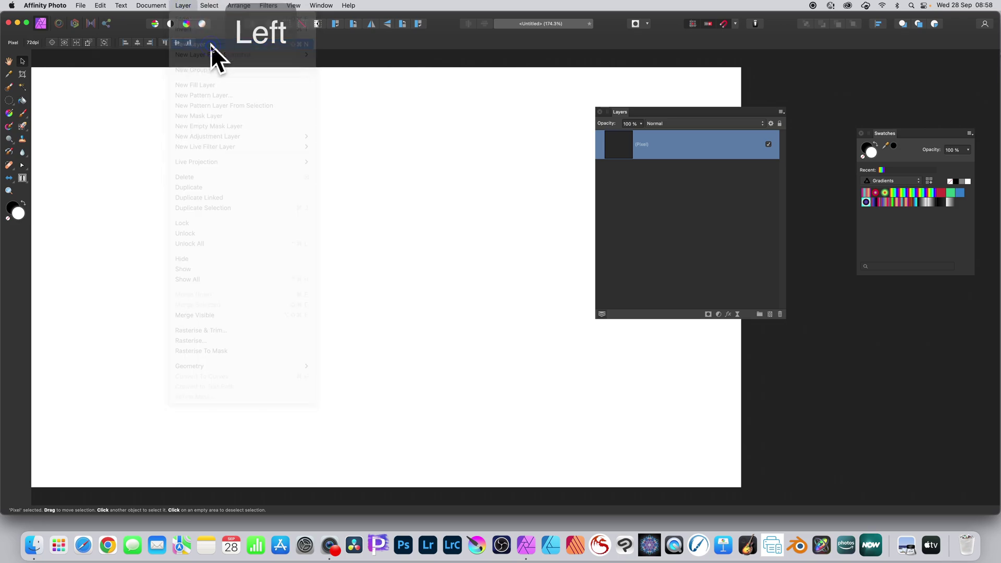
- Drag a diagonal linear gradient across the new layer and switch it to the rainbow spectrum swatch
click(10, 114)
drag(74, 169, 608, 386)
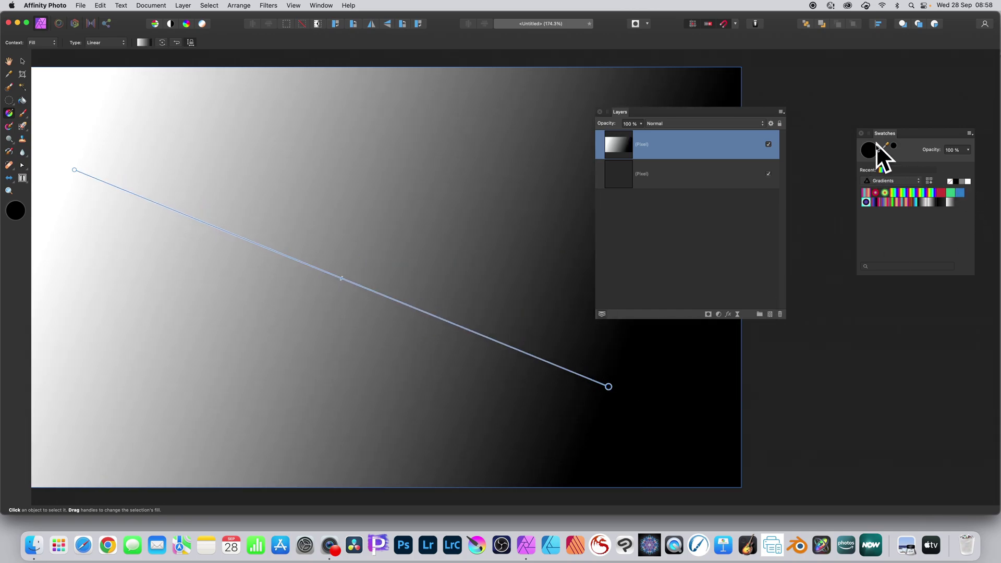
drag(883, 134, 596, 93)
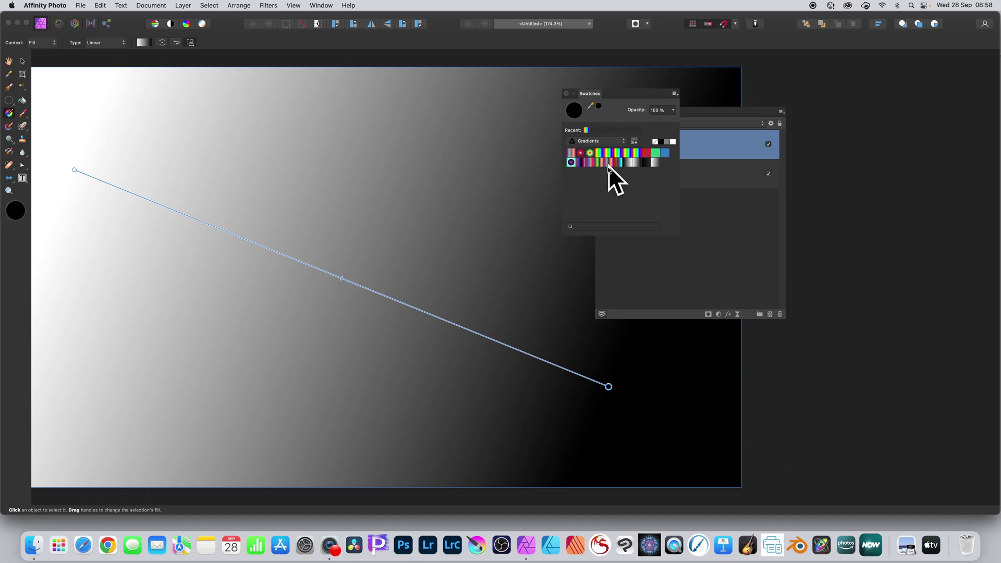
click(627, 153)
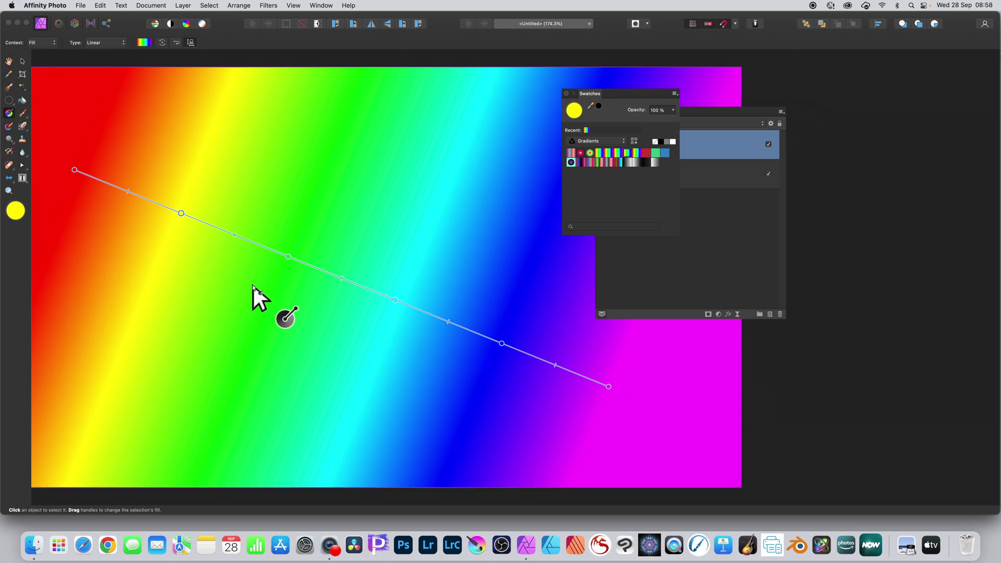
- Apply a Twirl filter at 596.8° angle and 1024 px radius to the rainbow gradient
click(268, 6)
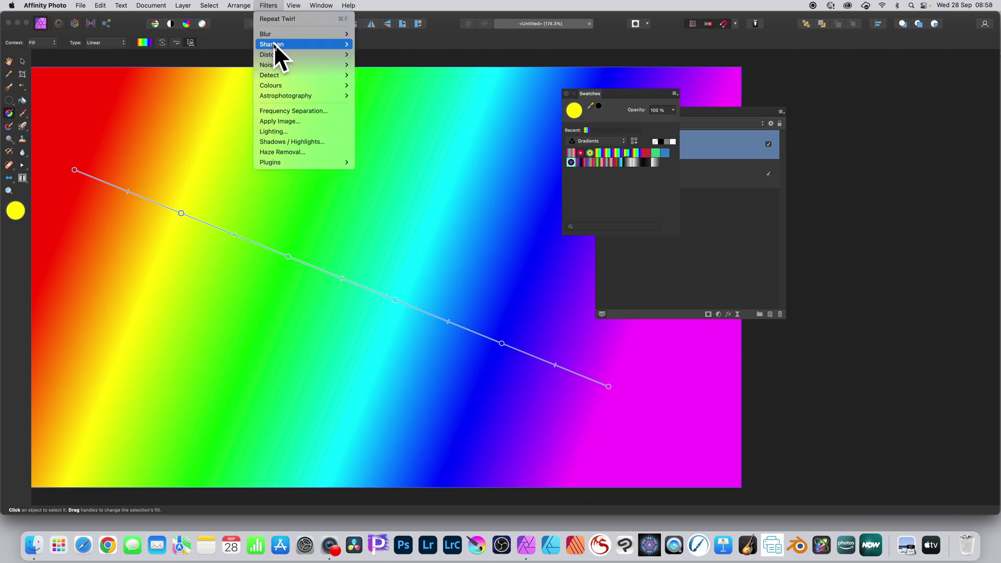
mouse_move(275, 54)
click(386, 75)
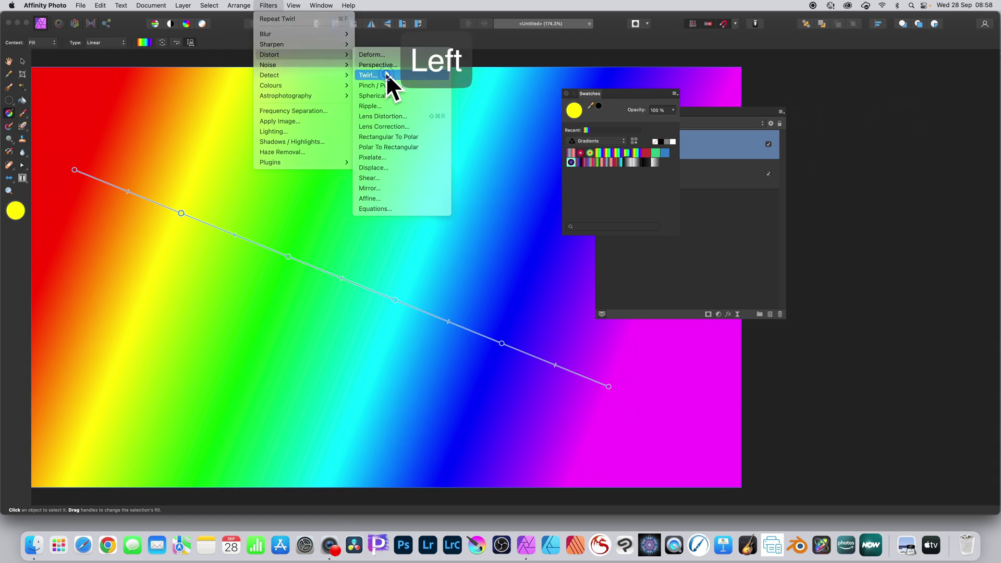
drag(907, 430, 490, 268)
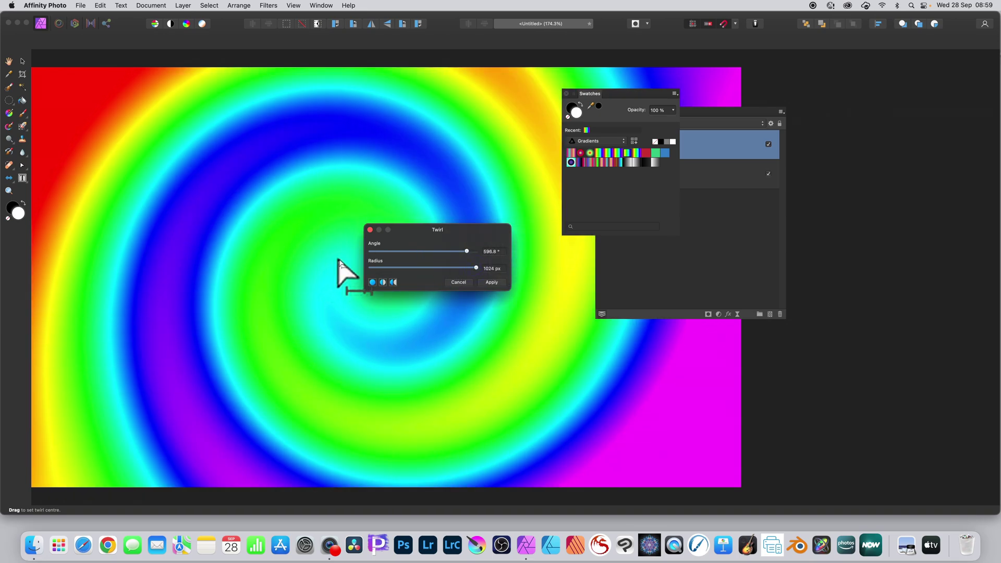
drag(342, 272, 432, 284)
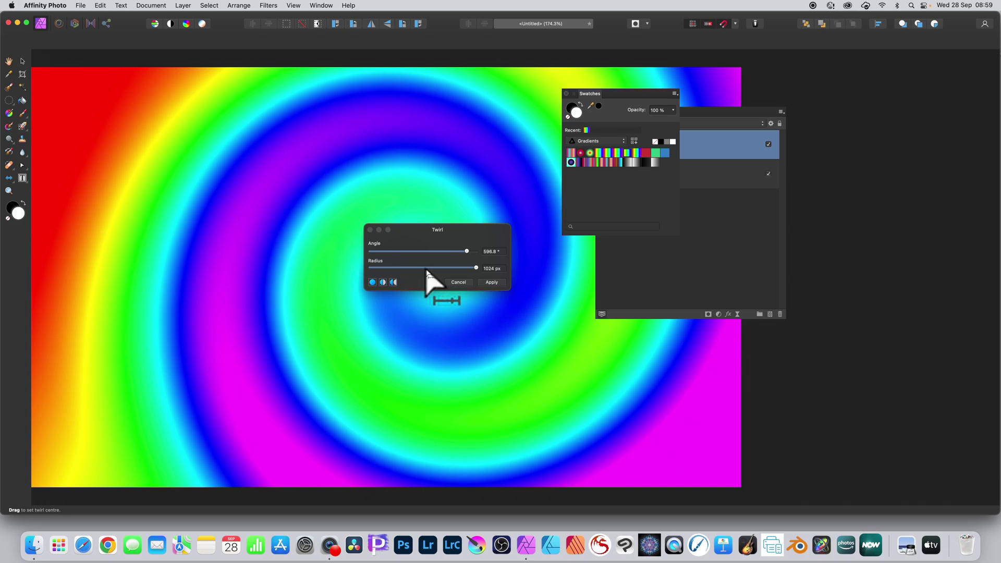
click(493, 282)
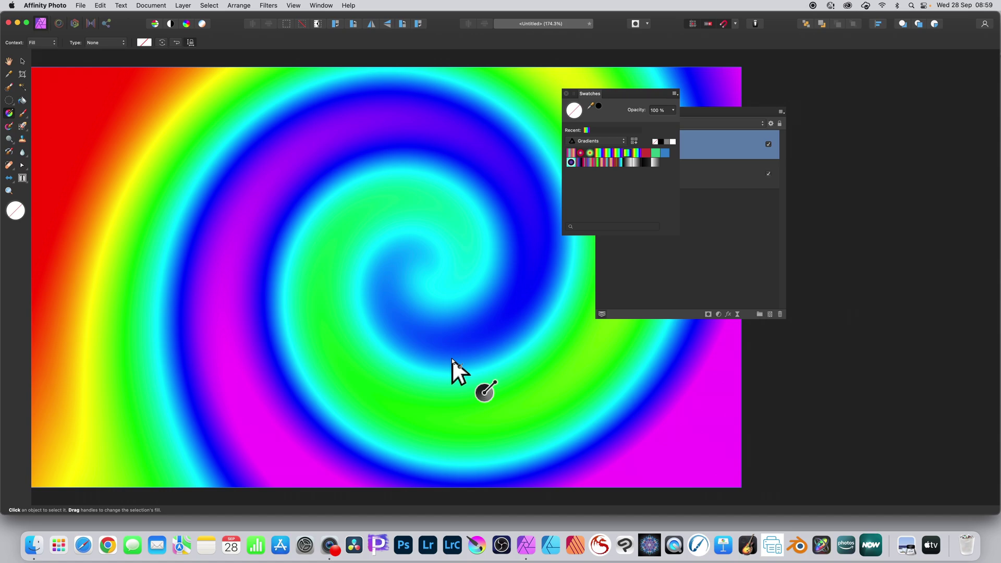
- Draw a circular elliptical selection over the centre of the swirl
click(11, 101)
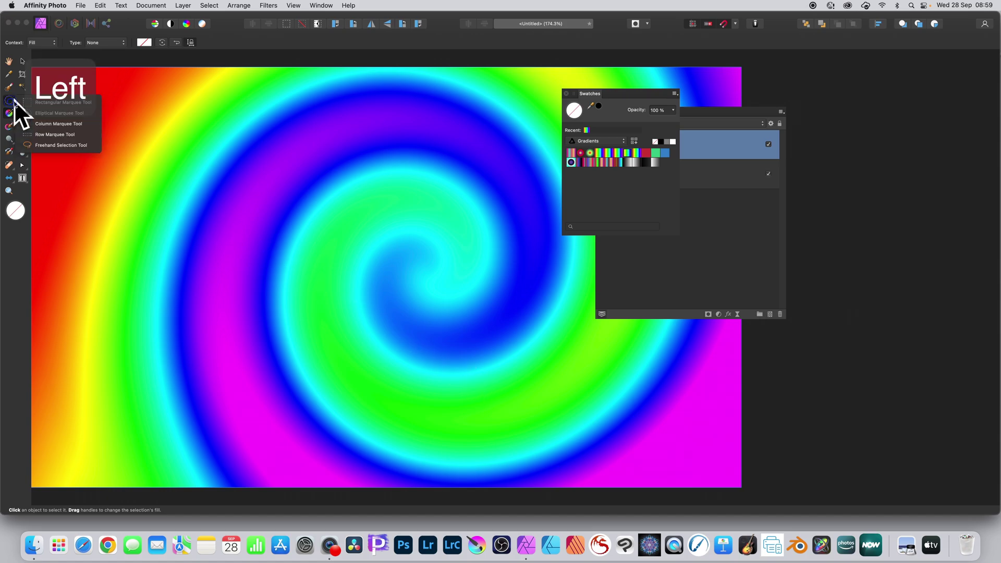
click(87, 113)
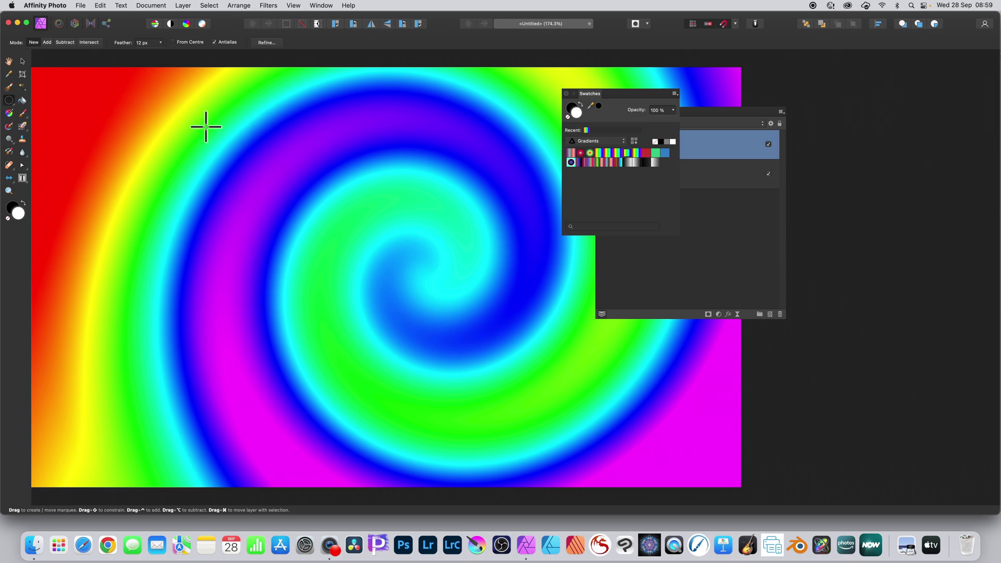
drag(237, 132, 562, 445)
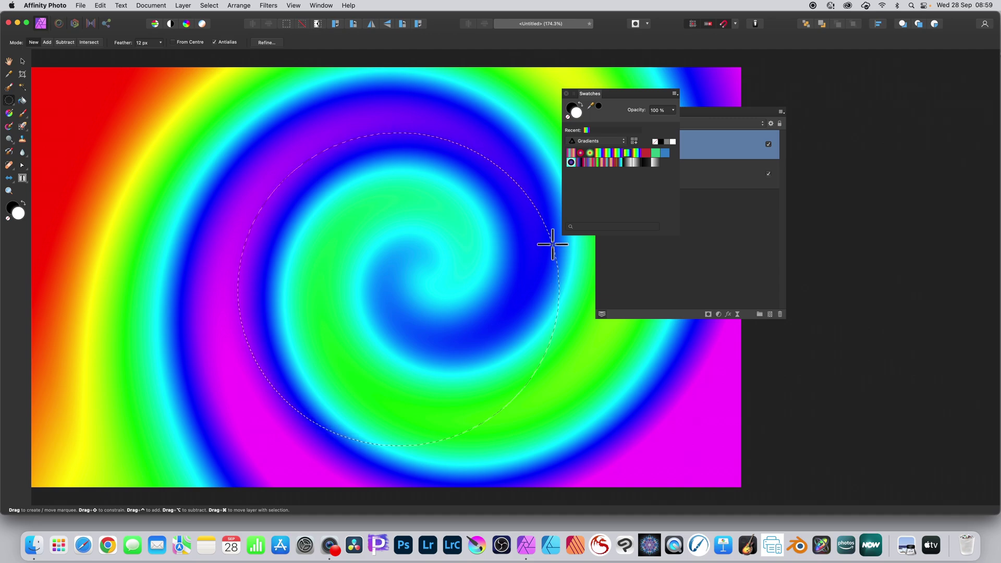
- Copy and paste the selected circle onto its own layer, then deselect
click(102, 5)
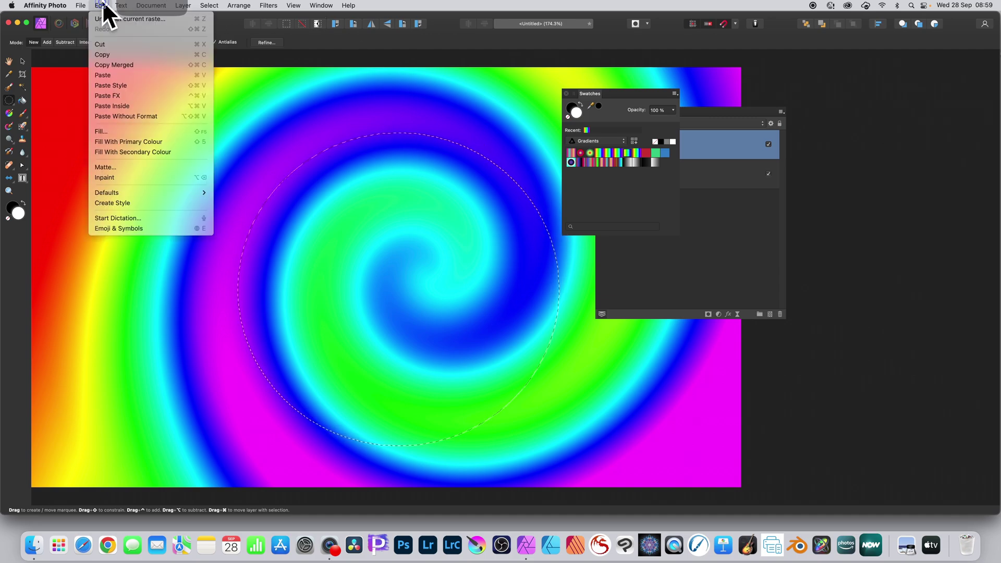
click(101, 53)
click(102, 7)
click(105, 74)
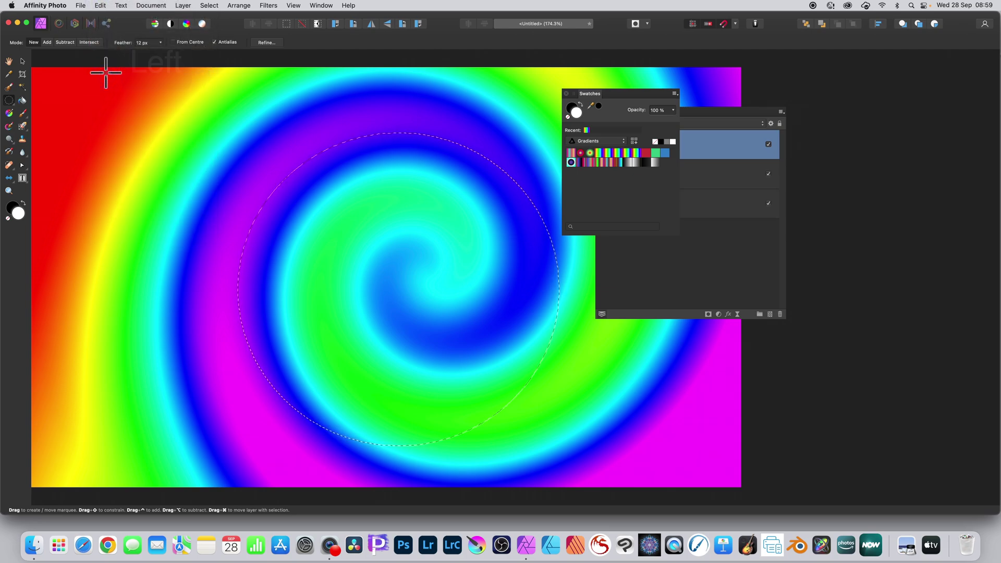
click(209, 6)
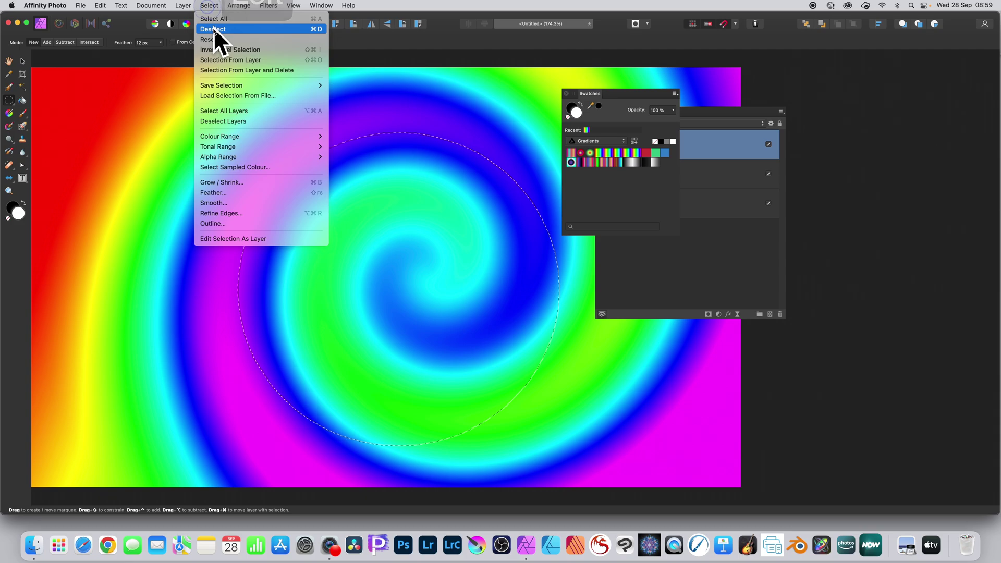
click(213, 29)
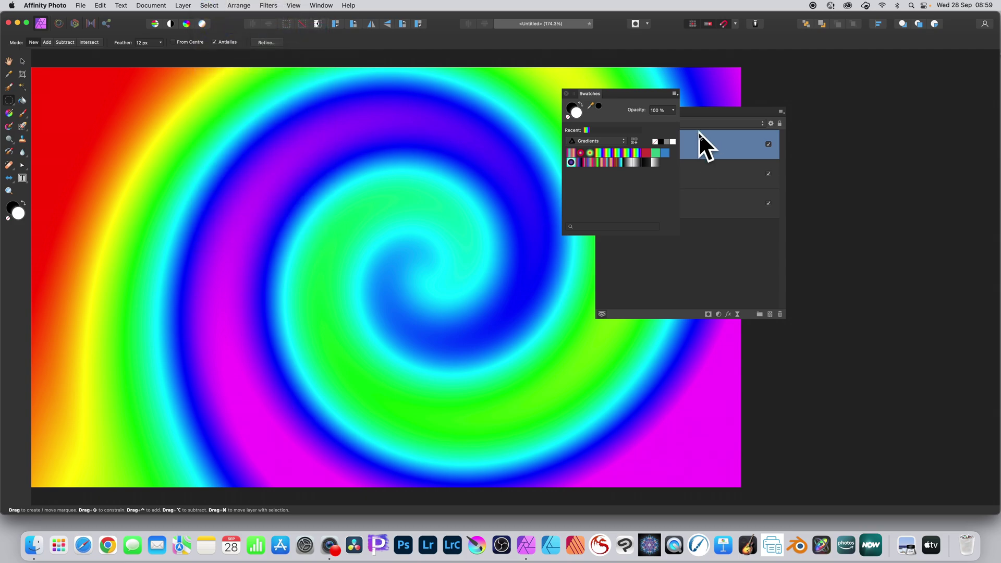
- Add a 3D layer effect with a 200 px radius to the pasted swirl circle
click(702, 116)
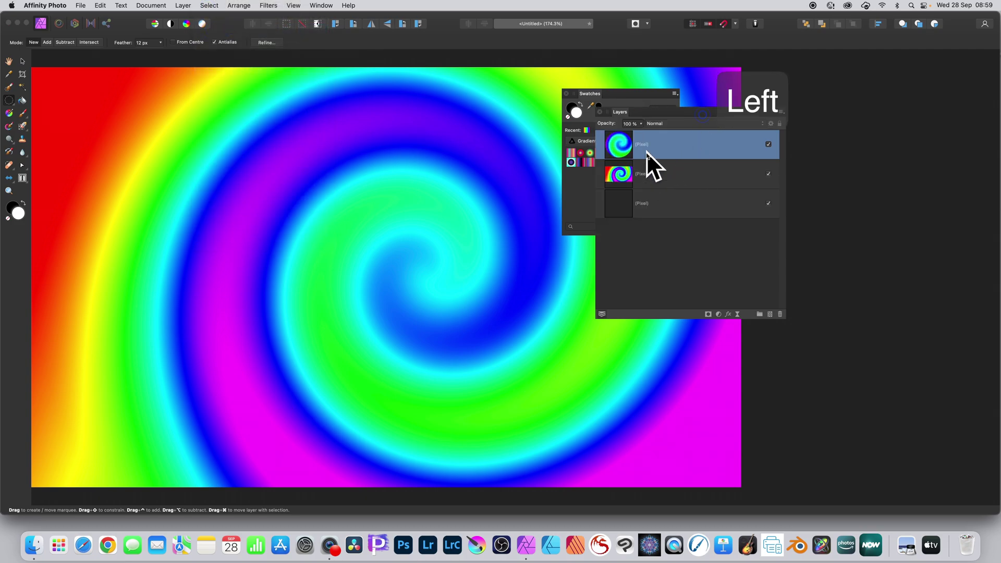
click(728, 314)
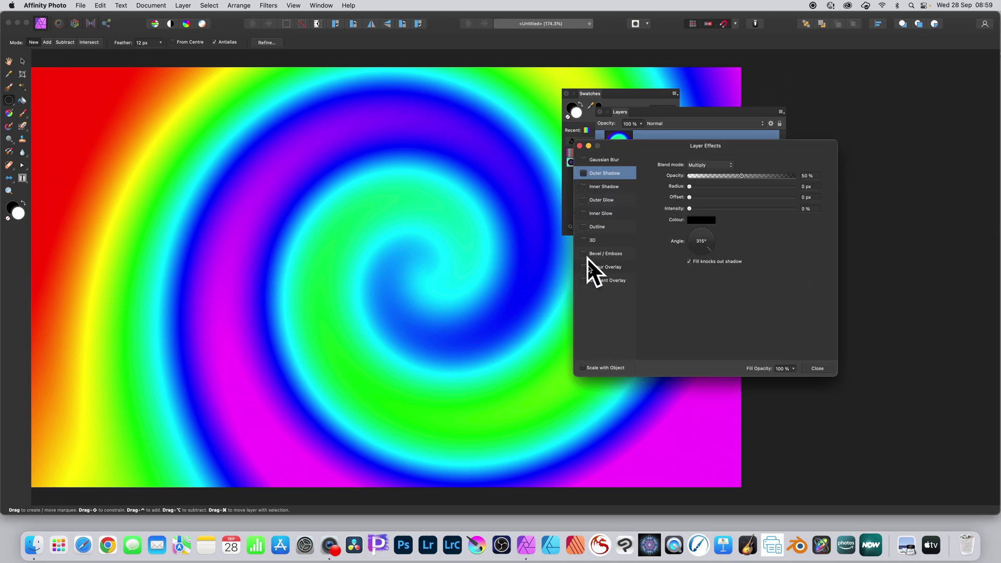
double_click(587, 240)
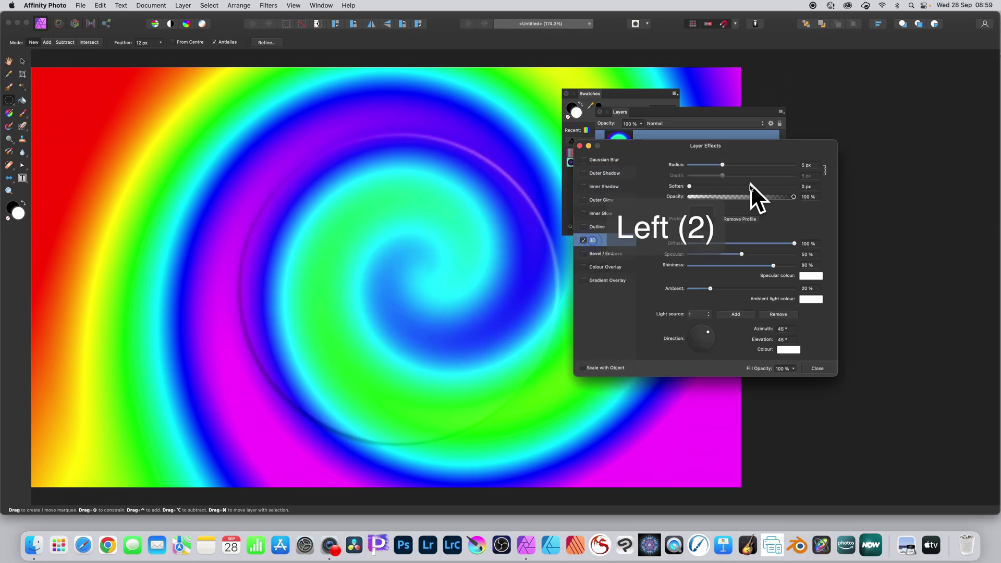
drag(725, 165, 798, 170)
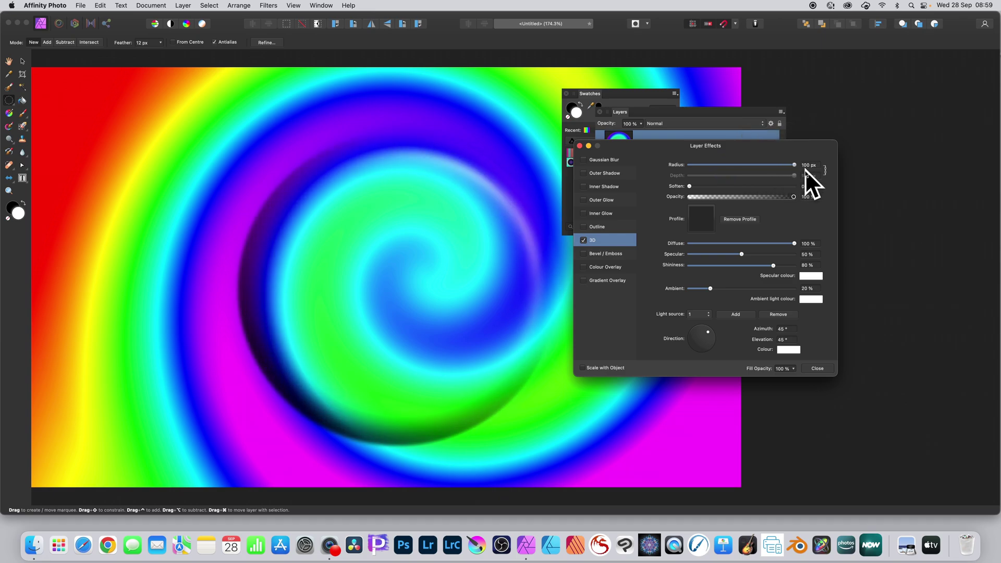
click(810, 165)
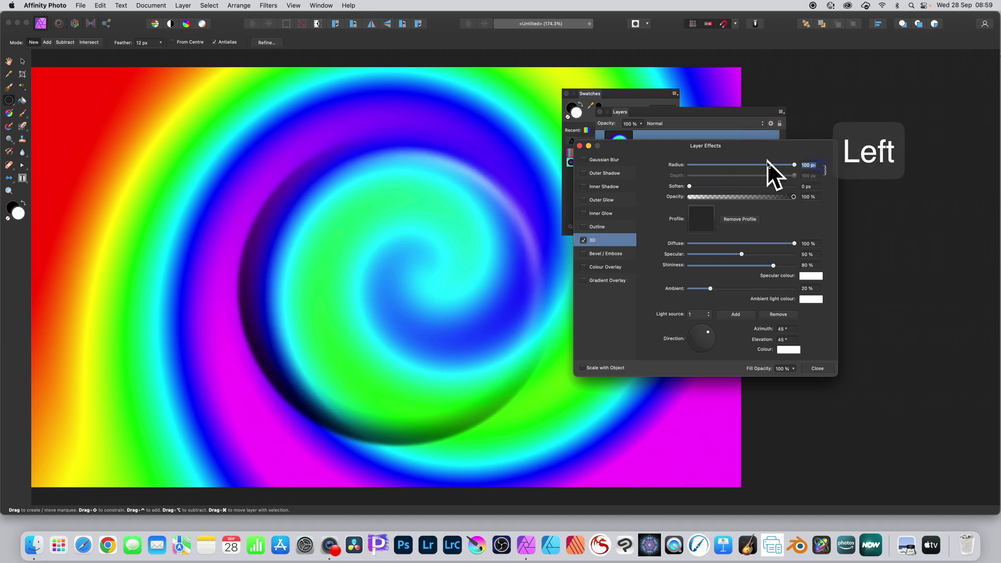
text(200)
key(Tab)
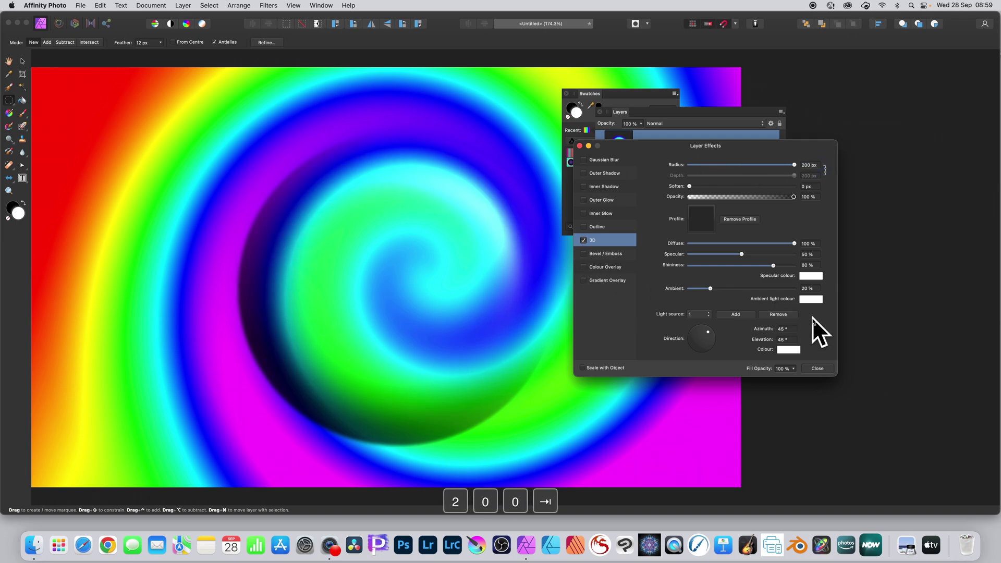
click(818, 368)
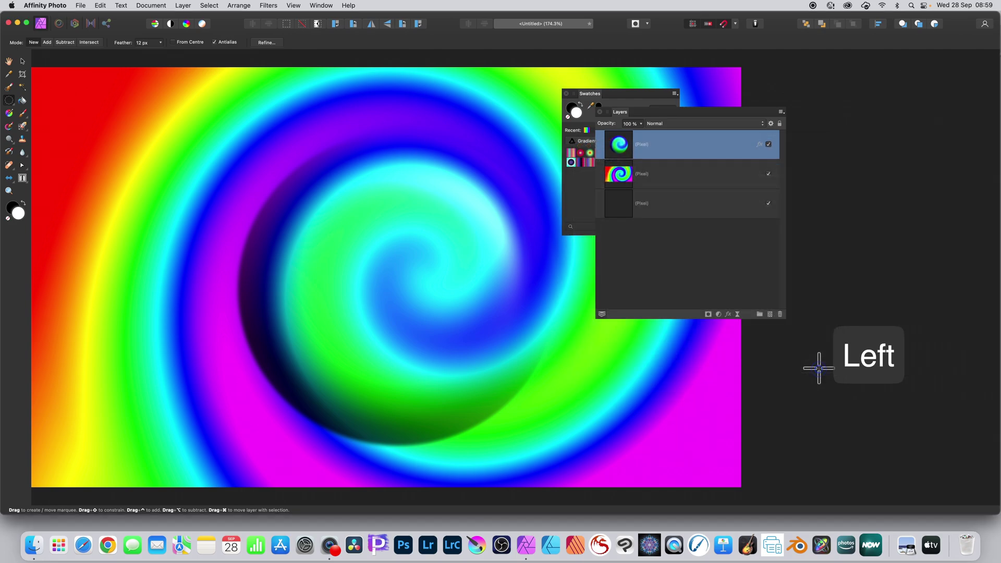
- Scale the 3D swirl sphere down and position it up and left of centre
click(22, 60)
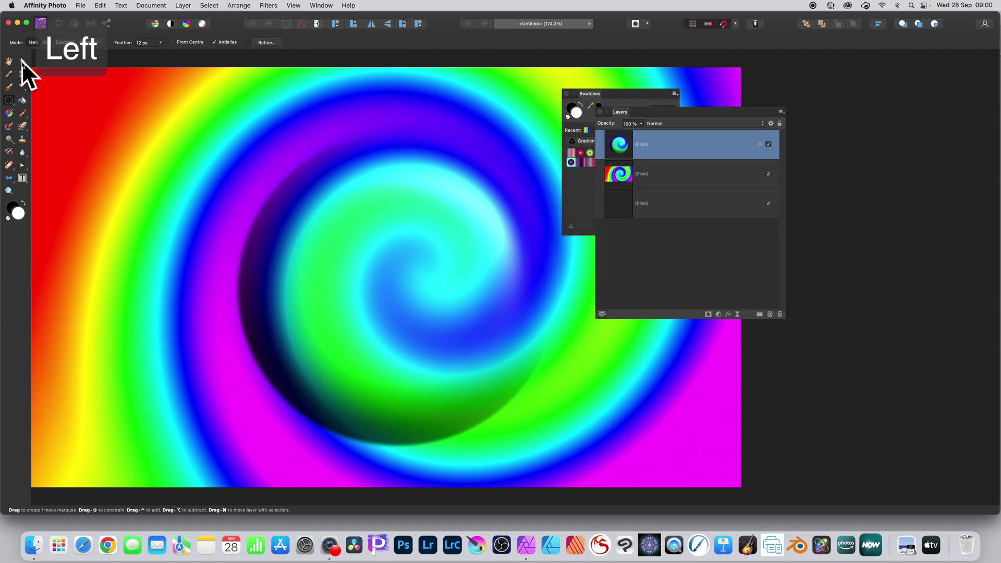
drag(233, 128, 391, 280)
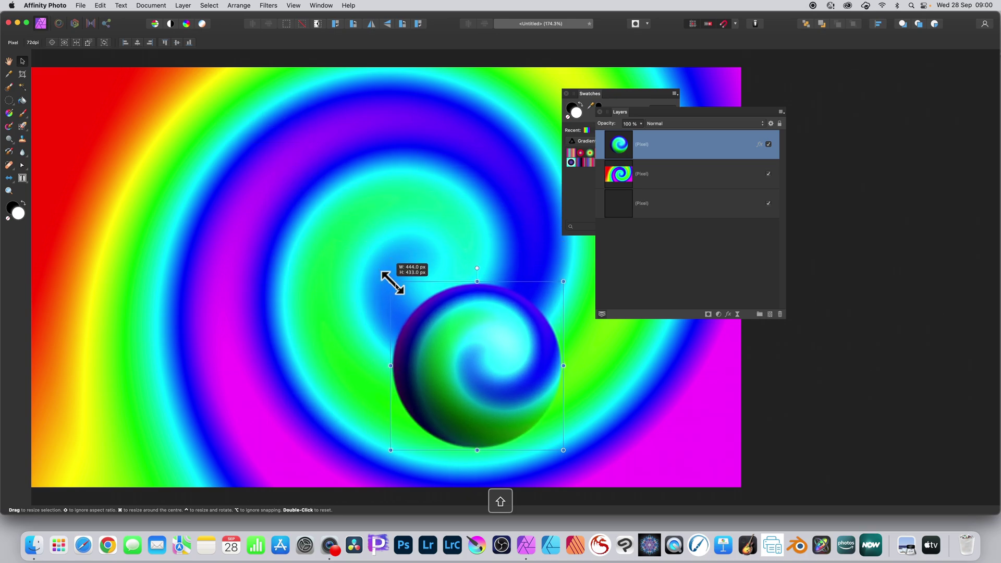
drag(490, 346, 359, 220)
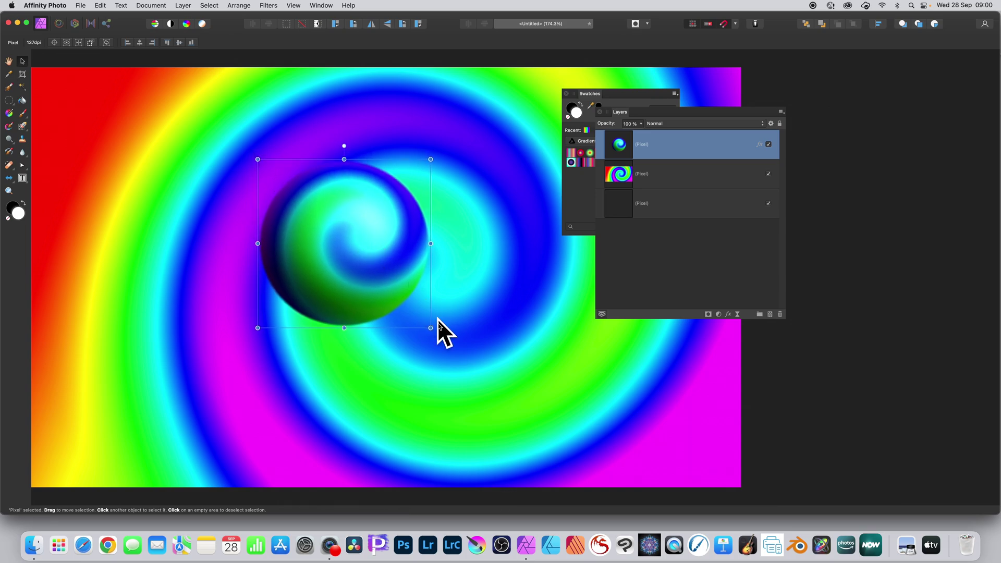
drag(431, 324, 448, 346)
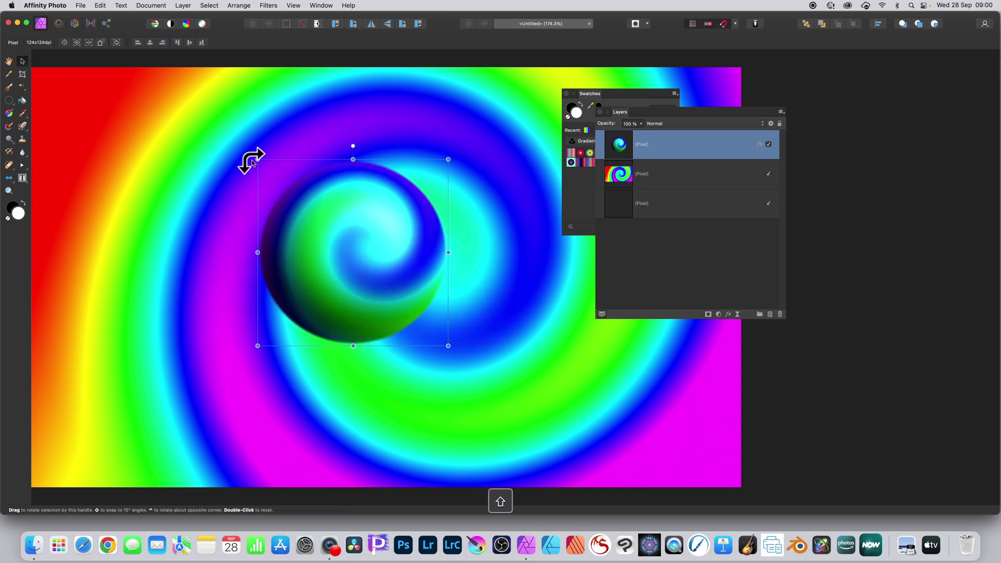
- Rasterise the sphere layer using the Preserve layer FX option
click(182, 5)
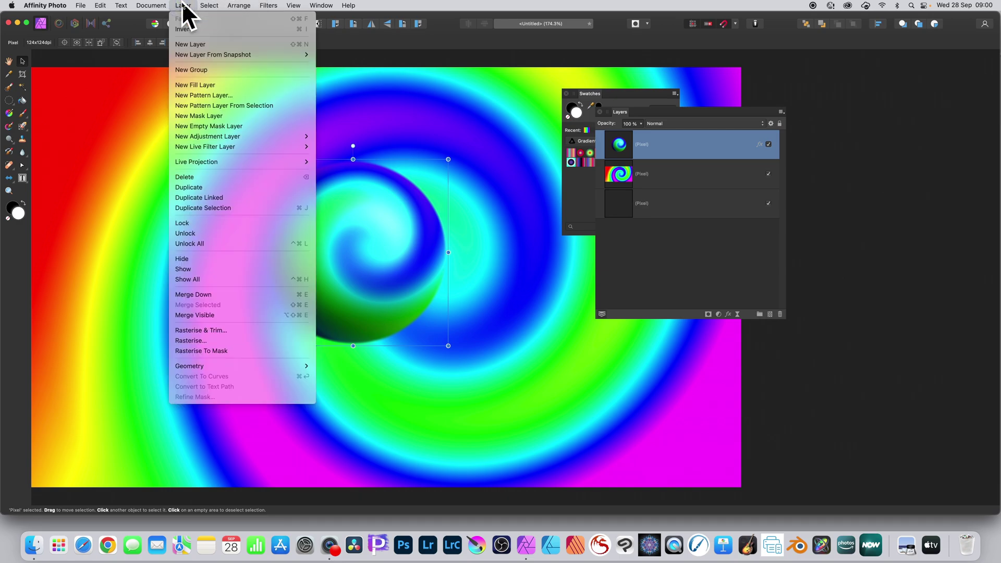
click(198, 340)
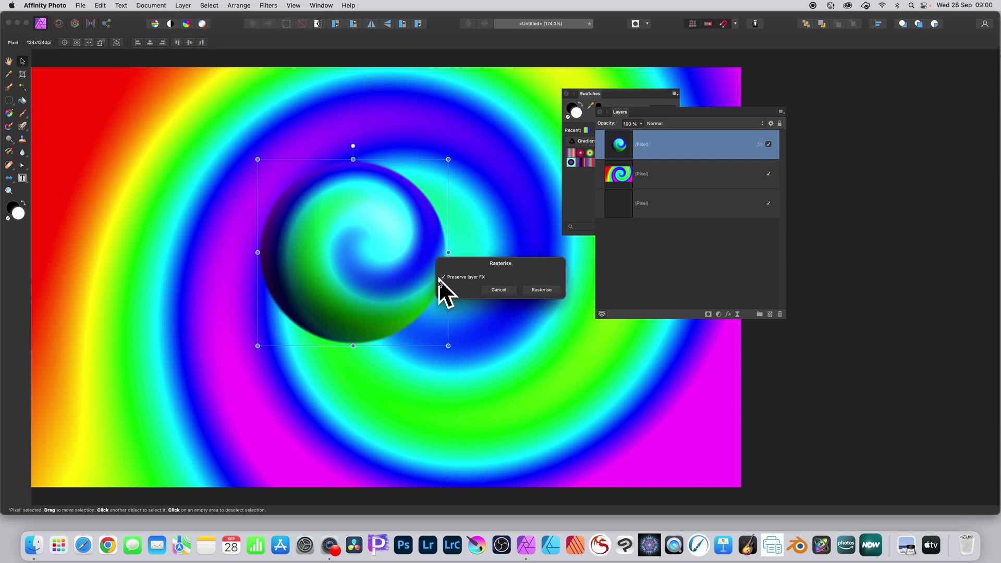
click(444, 277)
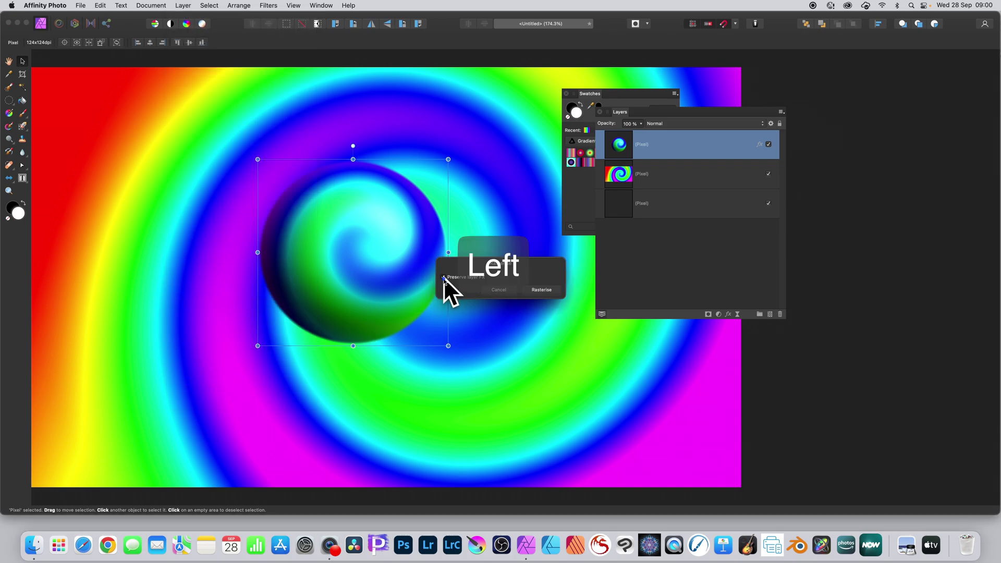
click(548, 290)
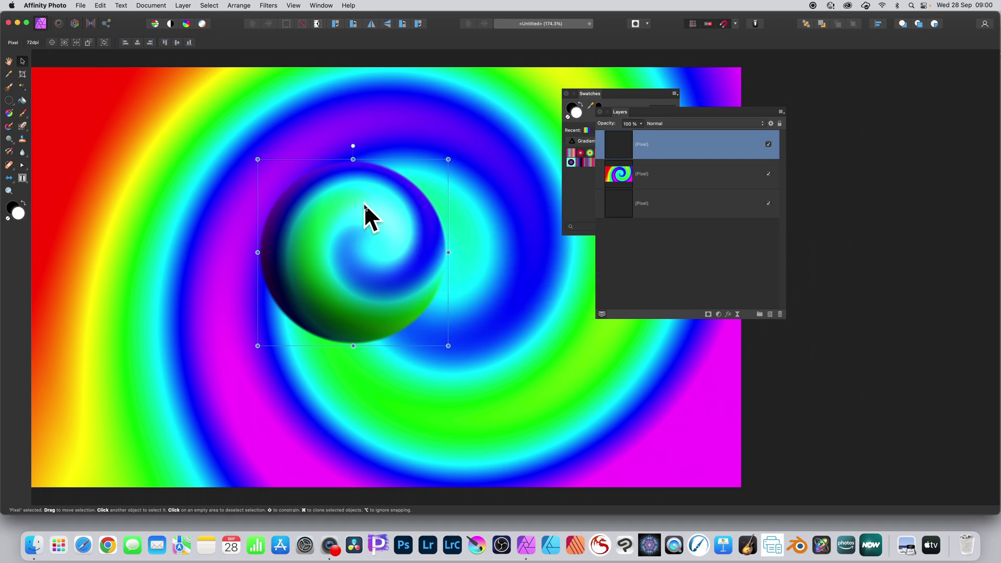
click(269, 6)
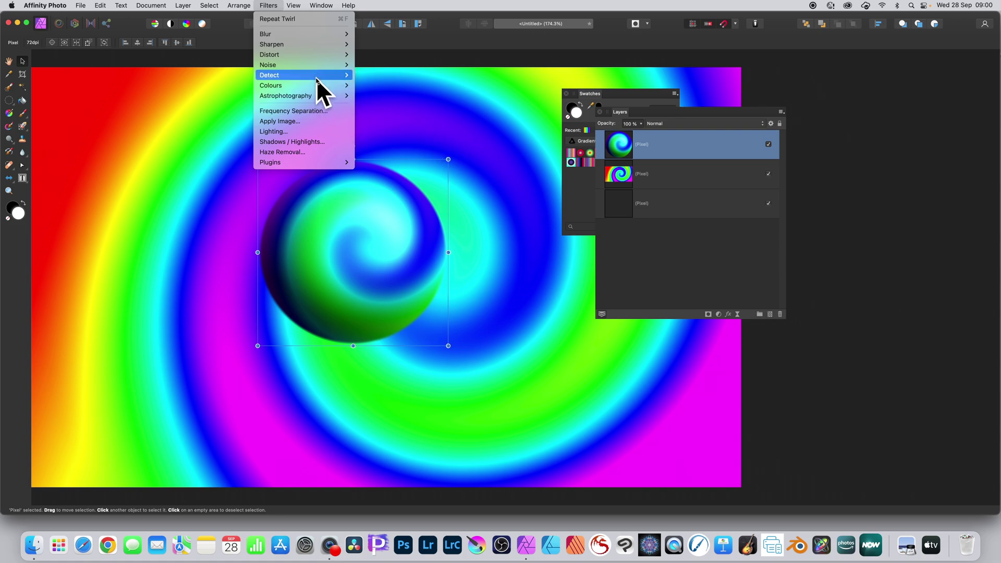
- Preview a Twirl on the rasterised sphere, dragging its centre to bend it into a hook
mouse_move(316, 54)
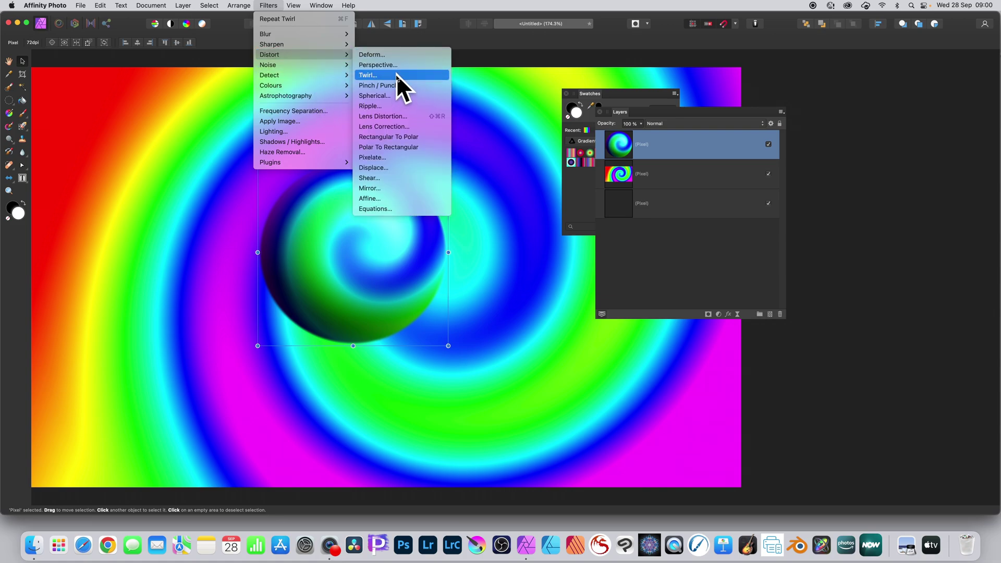
click(396, 73)
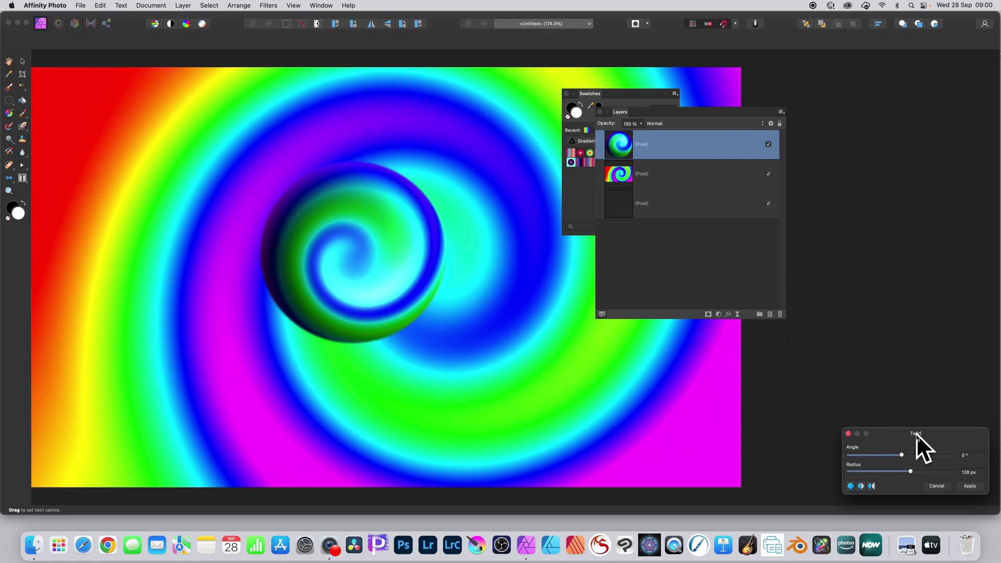
drag(916, 435, 498, 298)
drag(375, 309, 438, 284)
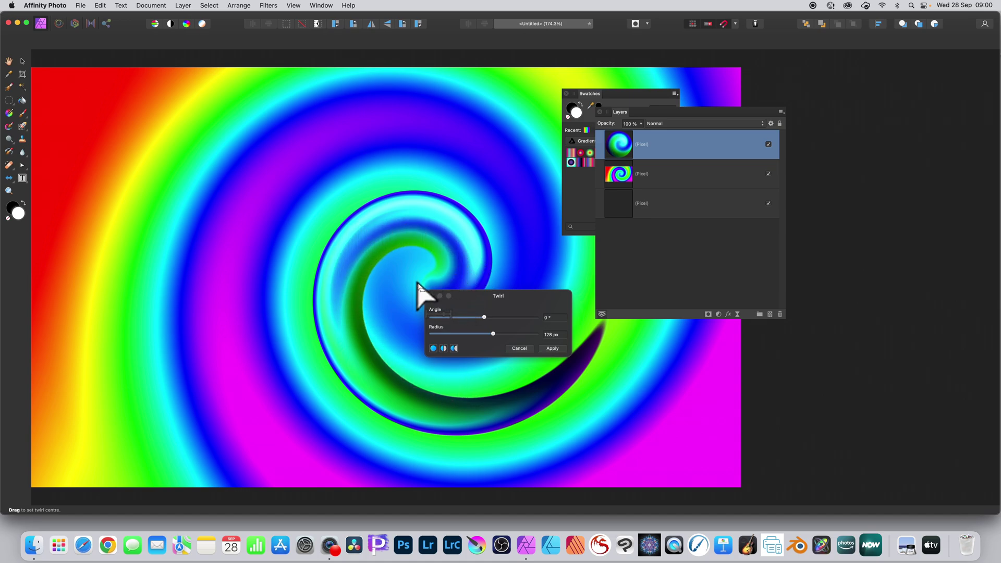
- Apply the twirl and drag the hooked swirl up and to the left
click(559, 348)
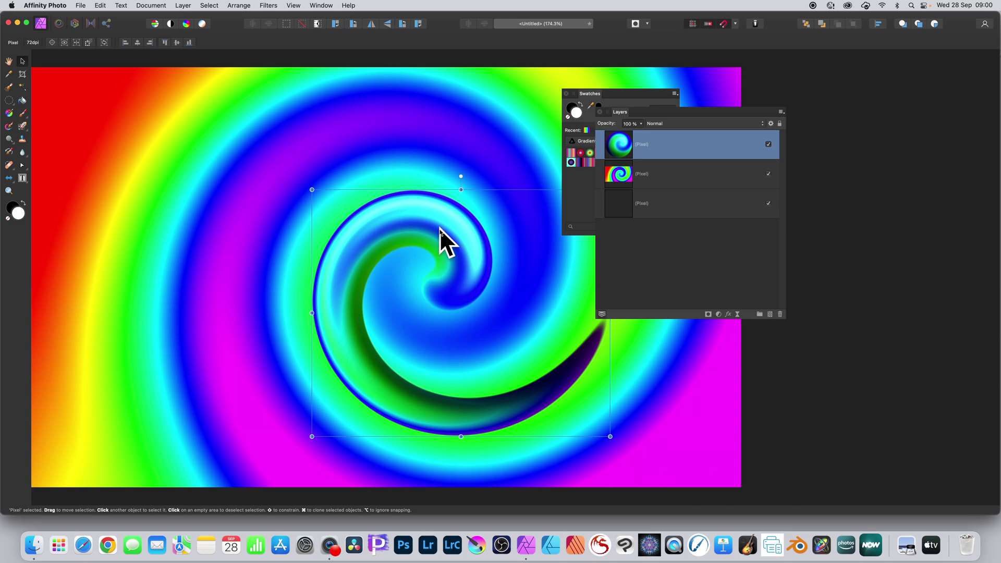
drag(440, 228, 361, 203)
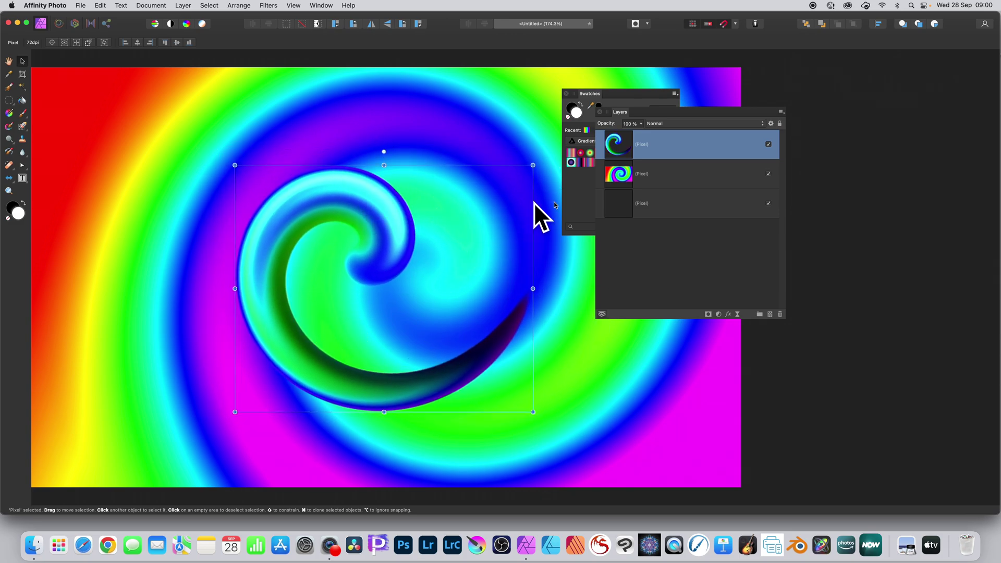
- Add a 3D layer effect with a 14.3 px radius to the hooked swirl
click(729, 314)
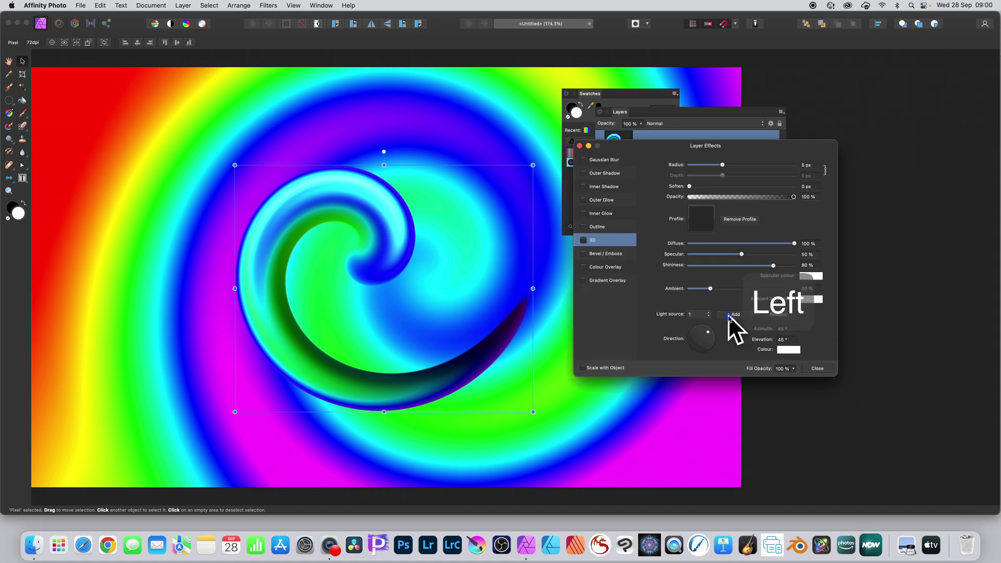
click(581, 239)
click(594, 241)
mouse_move(723, 165)
mouse_down()
mouse_move(752, 164)
mouse_move(740, 165)
mouse_up()
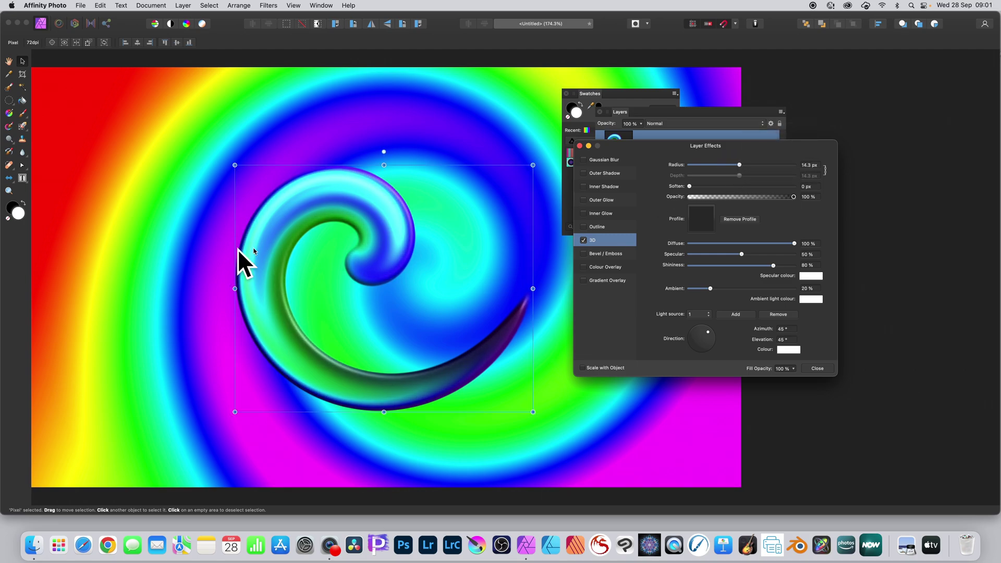
click(829, 368)
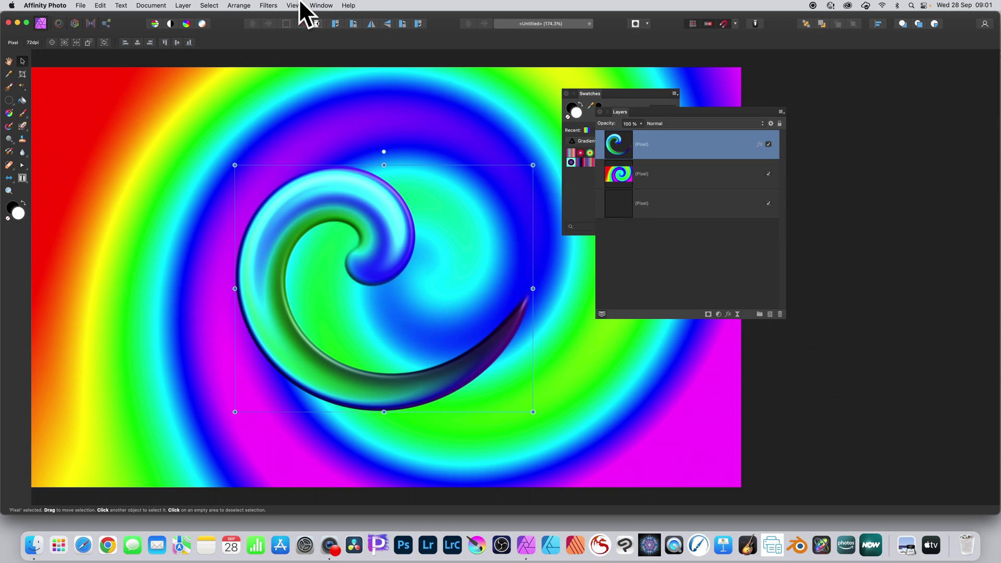
- Apply Filters > Distort > Deform to the curled swirl, move its dialog above the canvas, and pin the curl's tip
click(267, 5)
mouse_move(281, 55)
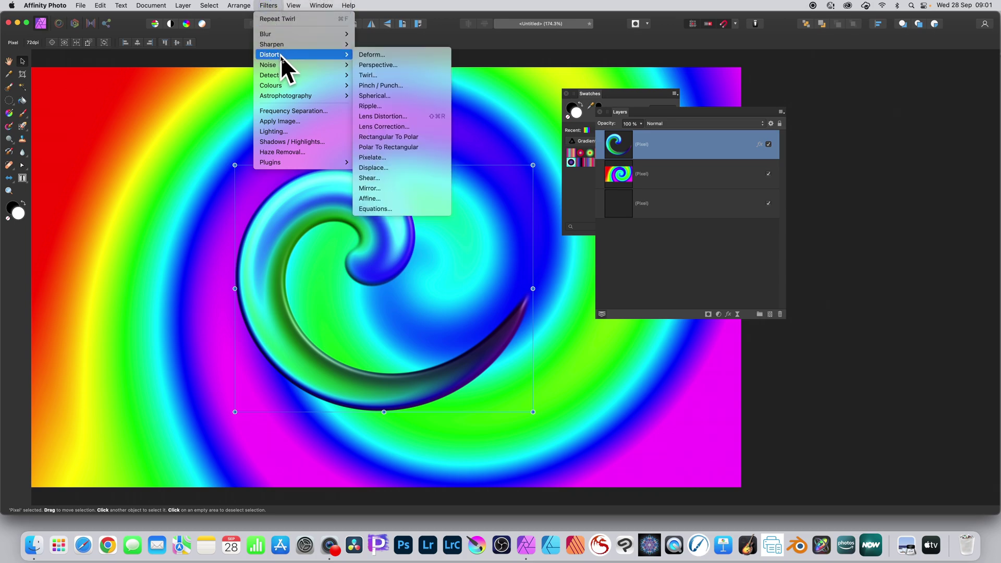
click(384, 55)
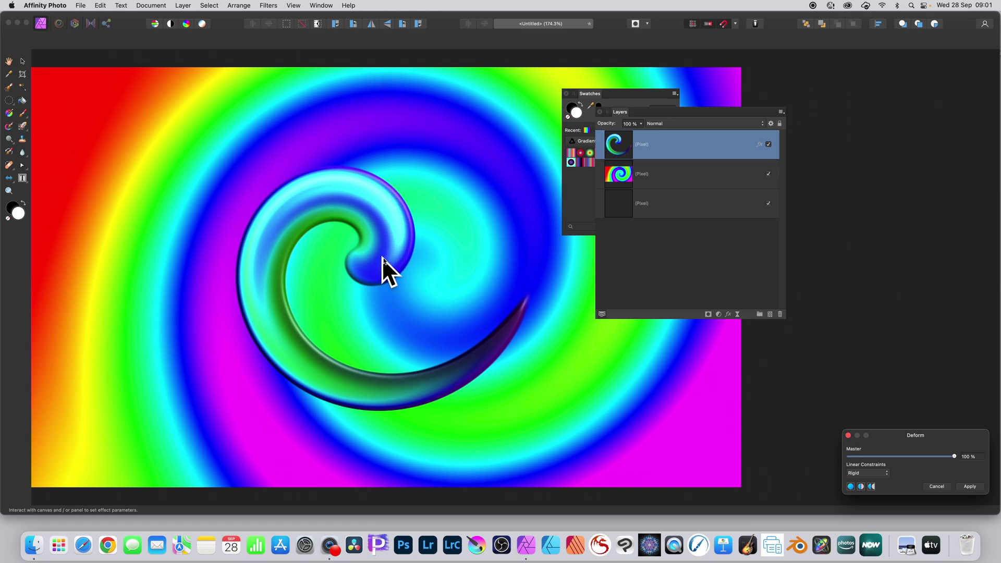
drag(922, 430, 380, 96)
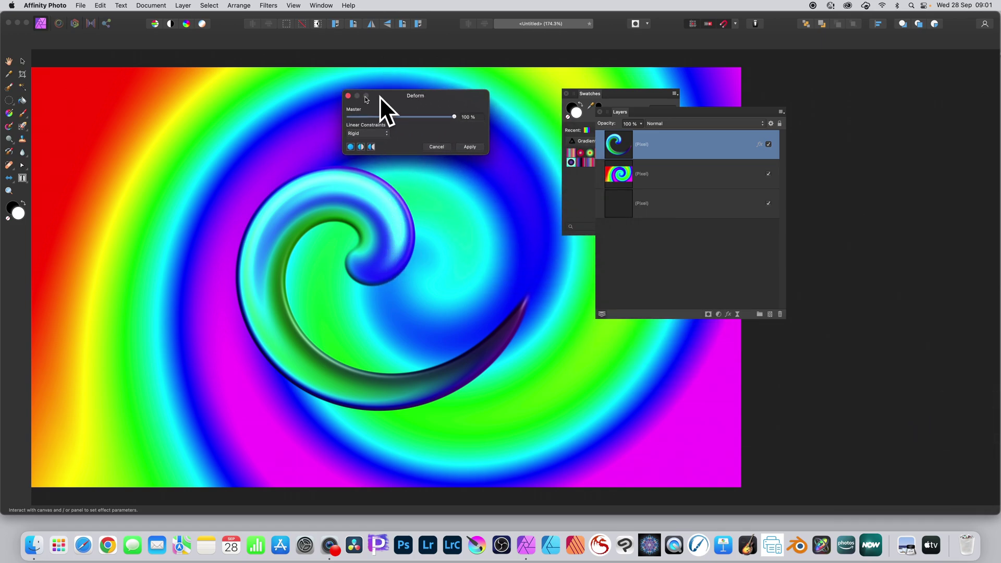
click(386, 277)
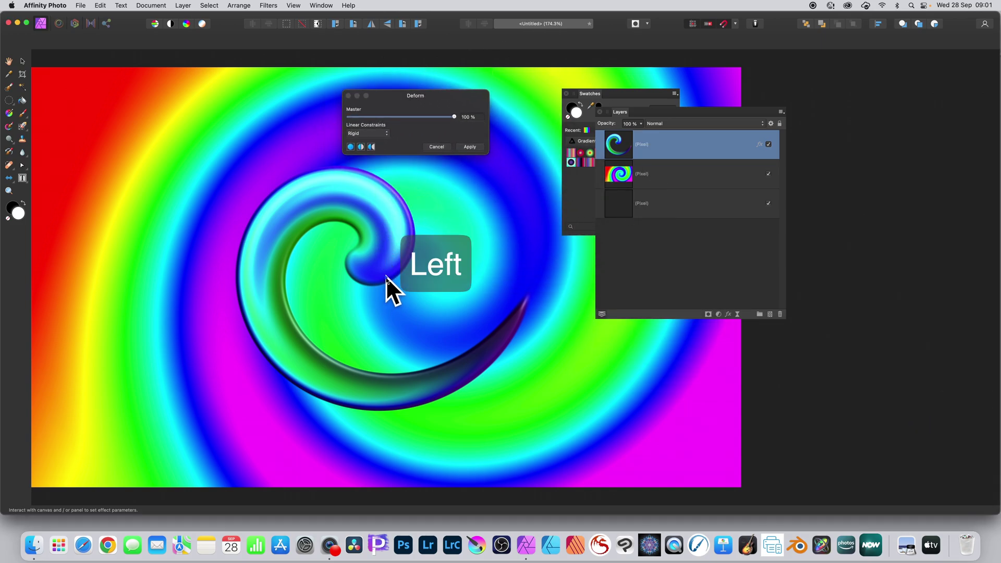
- Stretch the inner tip upward and pin the curl's upper-right, top and left edges
drag(409, 249, 408, 211)
click(405, 211)
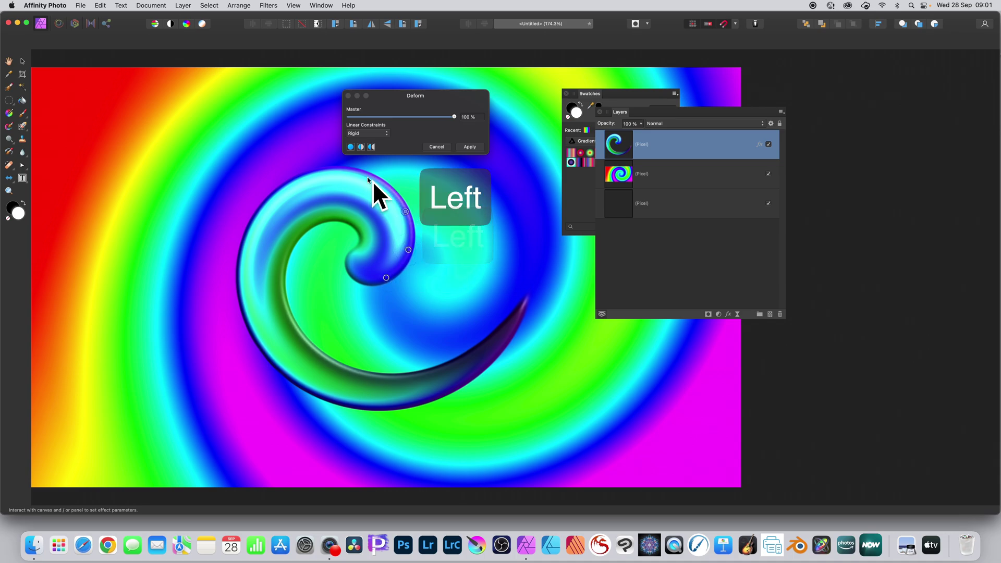
click(378, 181)
click(332, 171)
click(295, 182)
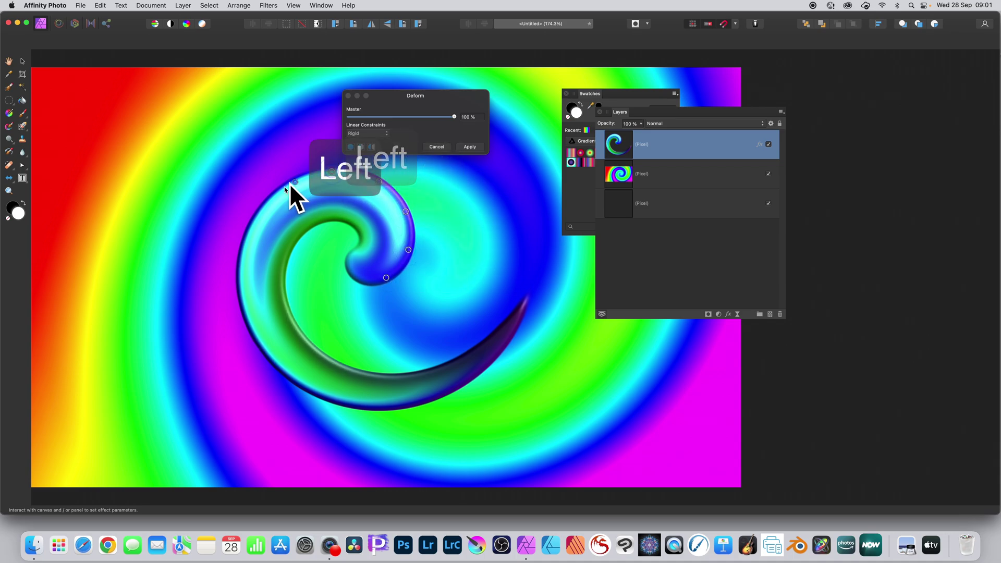
click(261, 210)
click(244, 252)
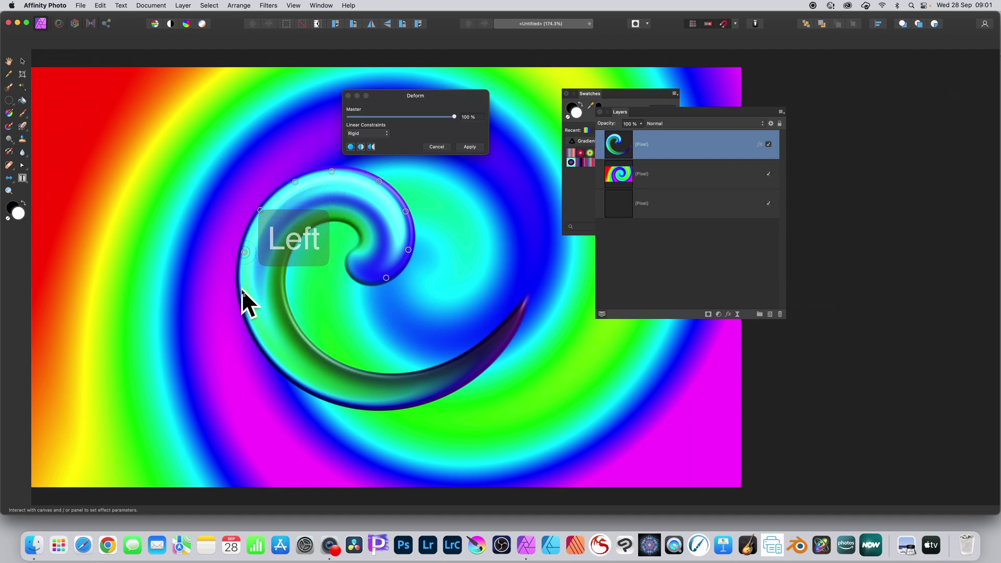
click(242, 289)
- Pin the curl's lower-left, bottom edge and tail out to its end
click(249, 324)
click(269, 359)
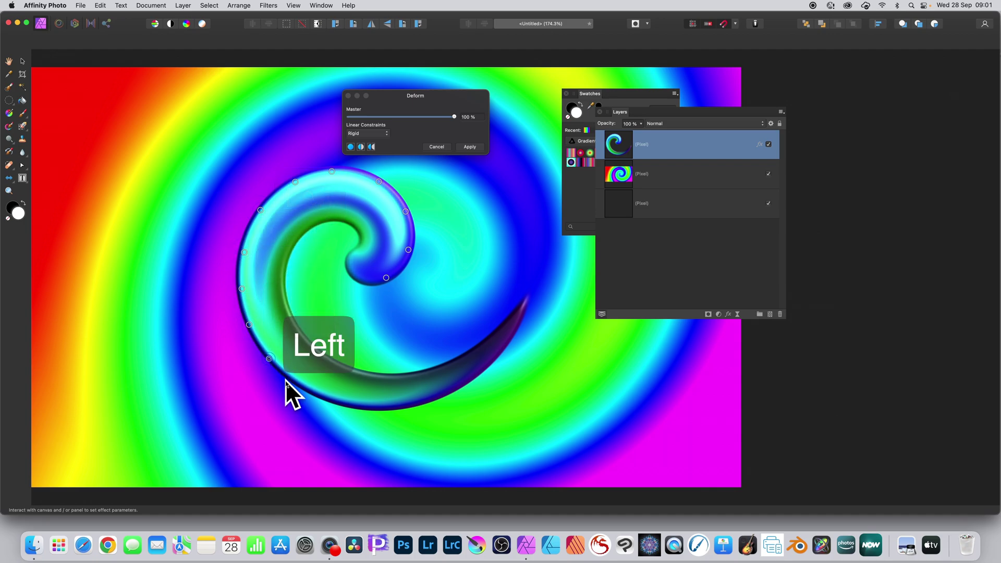
click(295, 380)
click(340, 395)
click(392, 402)
click(455, 391)
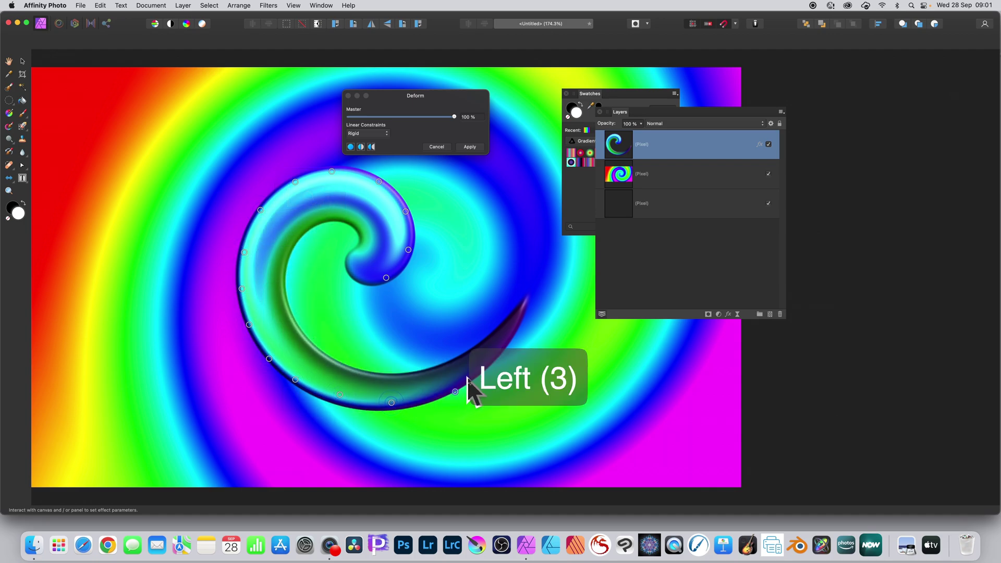
click(499, 367)
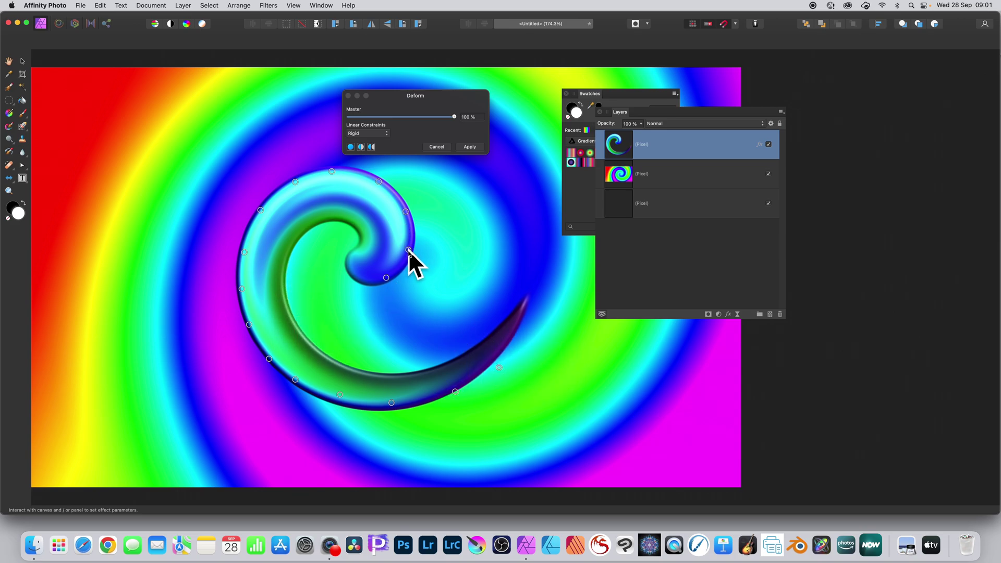
- Drag pins outward into lobes: inner curl right, then top, upper left, left, lower left and bottom
drag(409, 249, 444, 247)
drag(379, 182, 405, 152)
drag(294, 183, 264, 145)
drag(245, 251, 178, 239)
drag(248, 325, 204, 355)
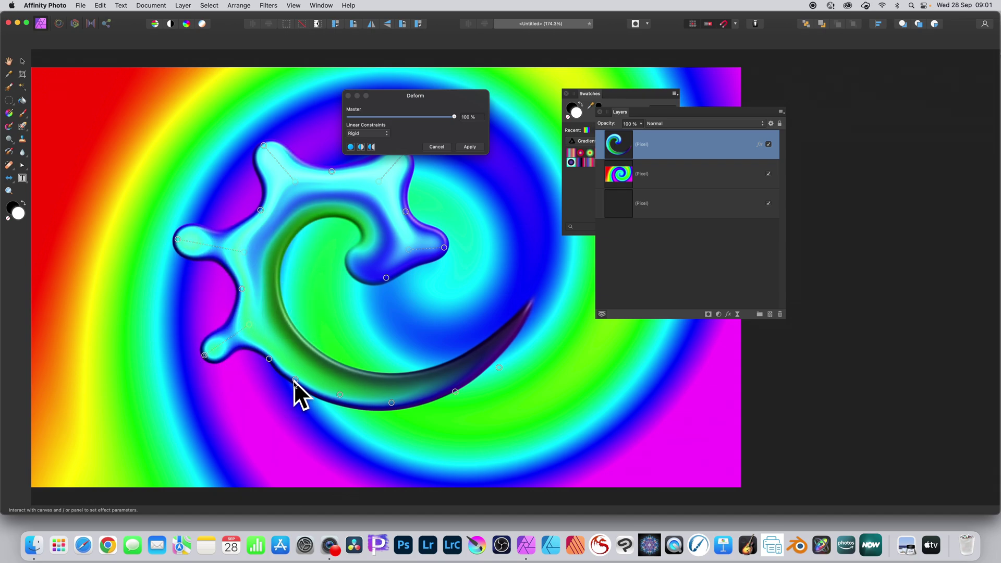
drag(294, 381, 274, 423)
drag(296, 379, 271, 432)
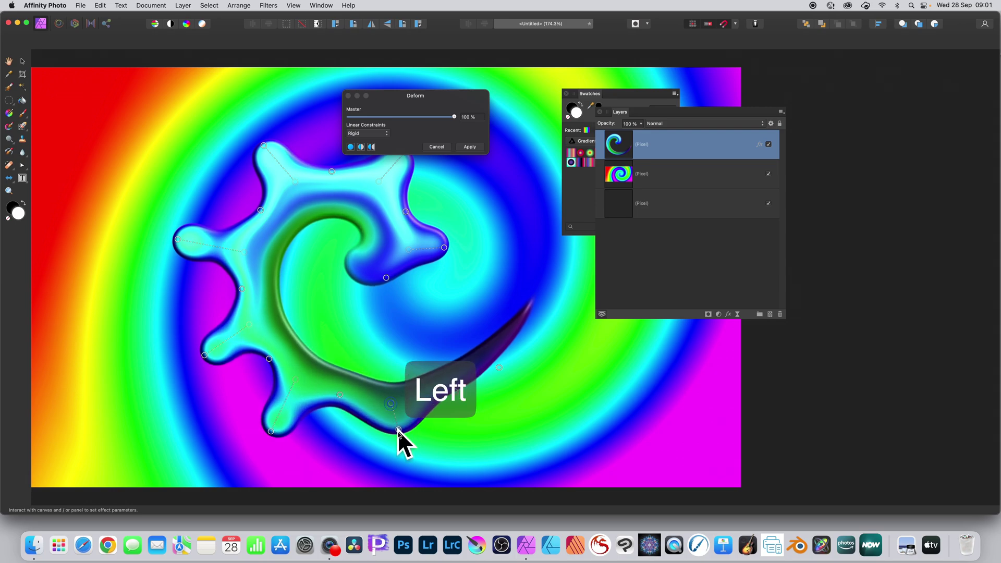
- Stretch the bottom down and the tail lower-right, refine the inner curves, then apply the Deform
drag(397, 429, 396, 458)
drag(499, 365, 549, 417)
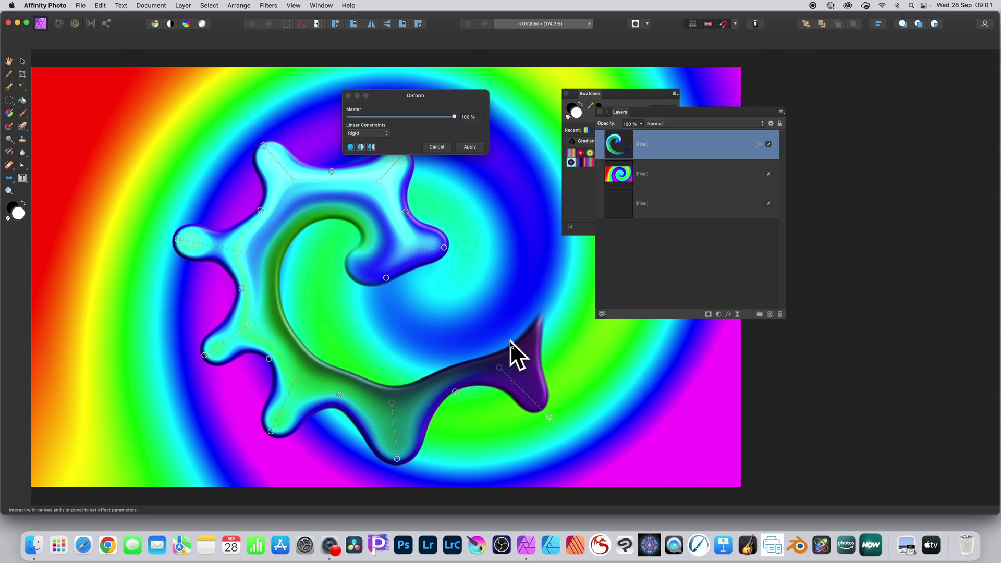
drag(346, 373, 361, 334)
drag(274, 270, 311, 275)
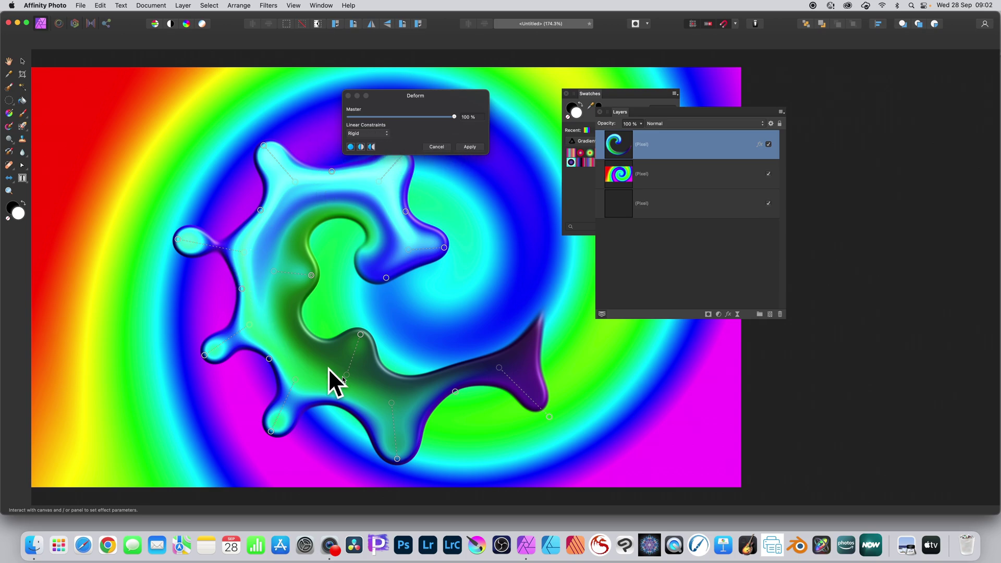
click(468, 148)
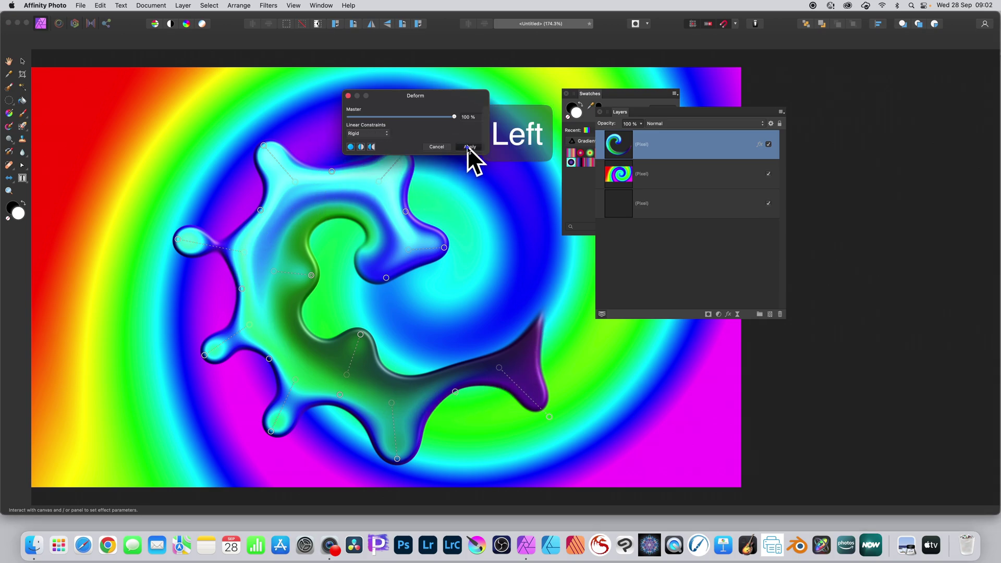